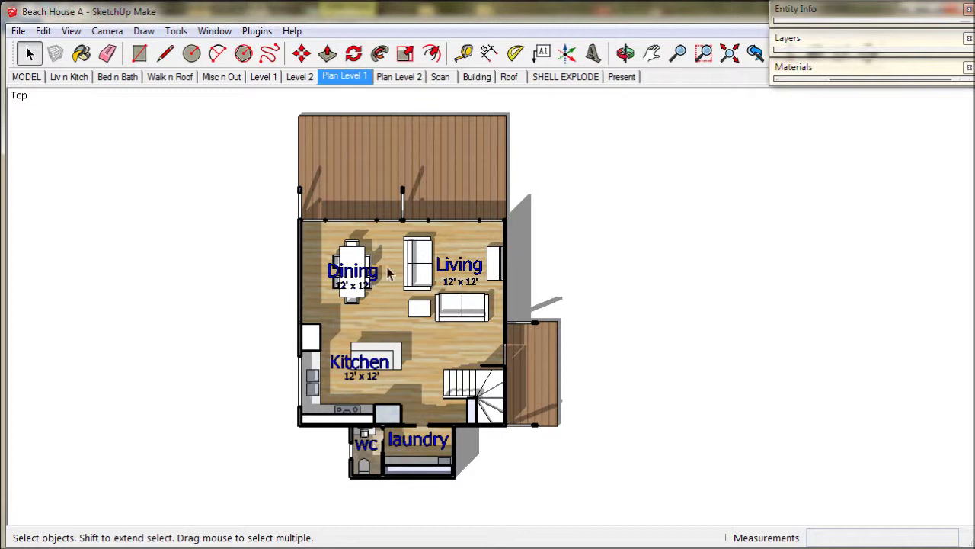
# Turn off shadows and zoom in on the Level 1 plan's left wall.
pyautogui.click(71, 31)
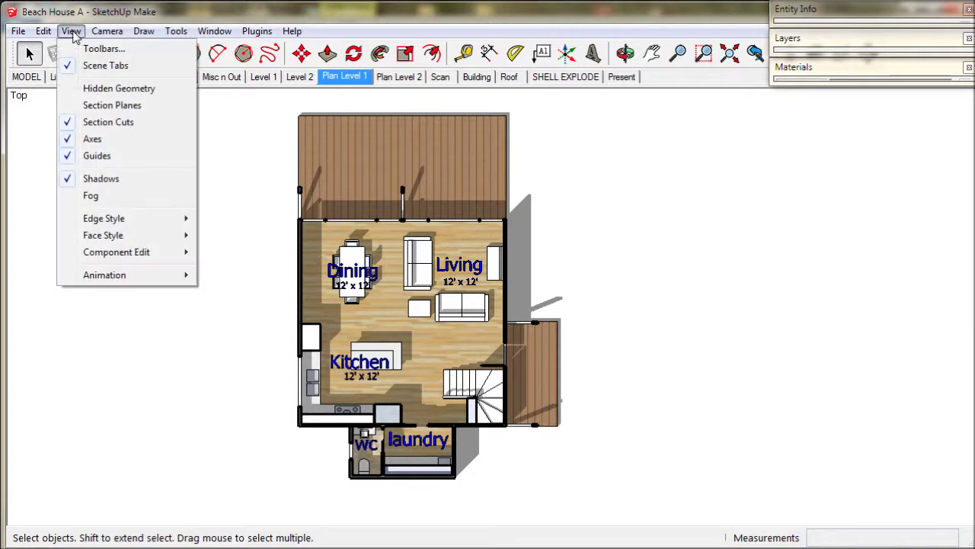
pyautogui.click(71, 178)
pyautogui.scroll(8, 305, 297)
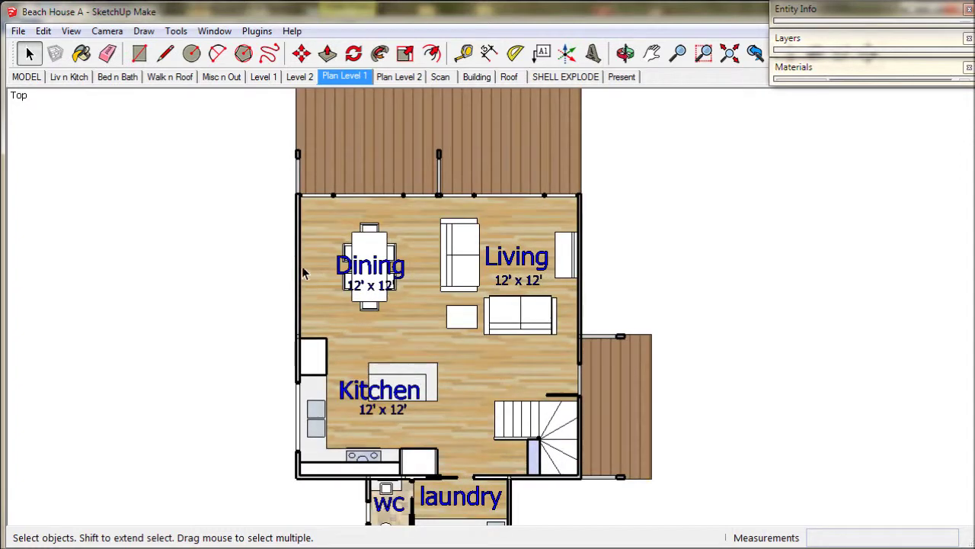
pyautogui.middleClick(297, 364)
pyautogui.keyDown('shift'); pyautogui.moveTo(297, 363); pyautogui.dragTo(284, 287, button='middle'); pyautogui.keyUp('shift')
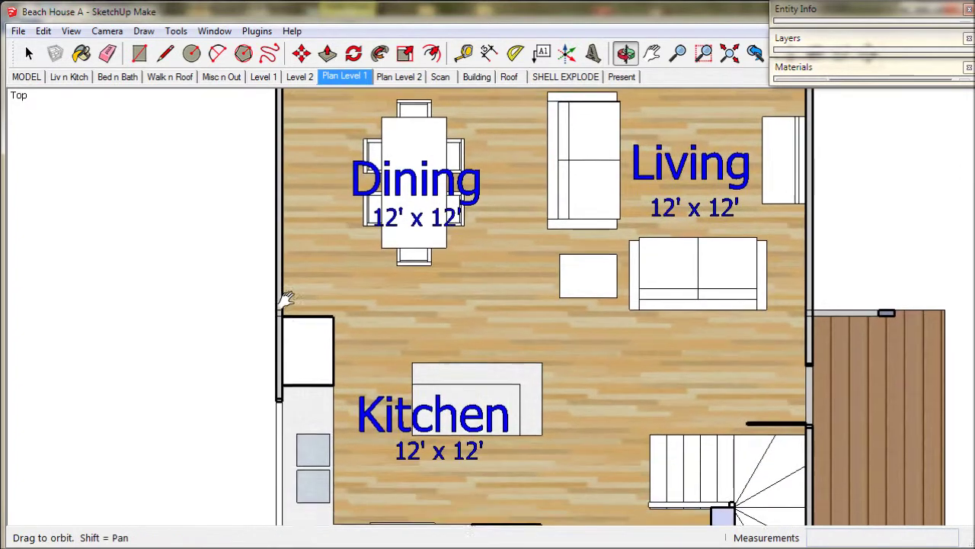
pyautogui.scroll(6, 278, 311)
pyautogui.scroll(1, 277, 313)
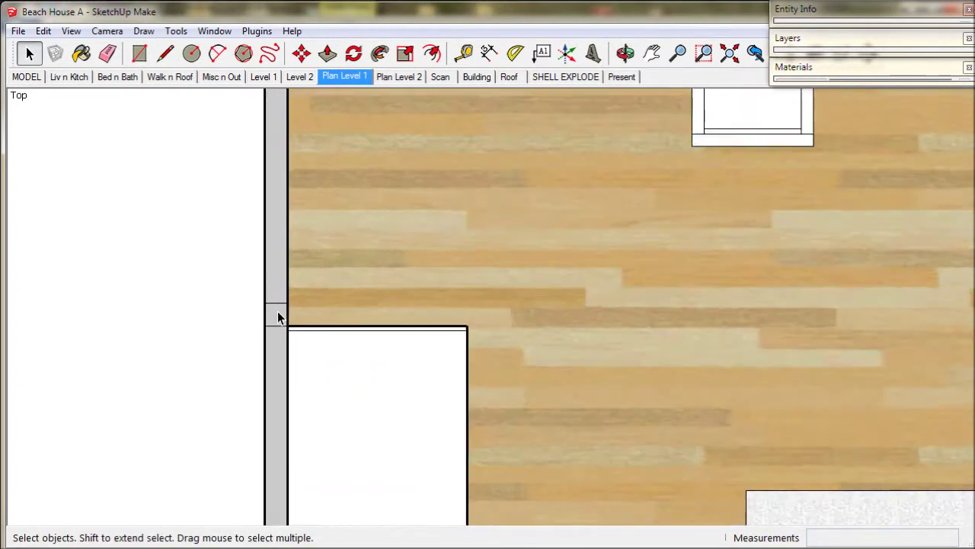
# Hide the fixtures and fittings and furniture layers in the Layers panel.
pyautogui.click(340, 291)
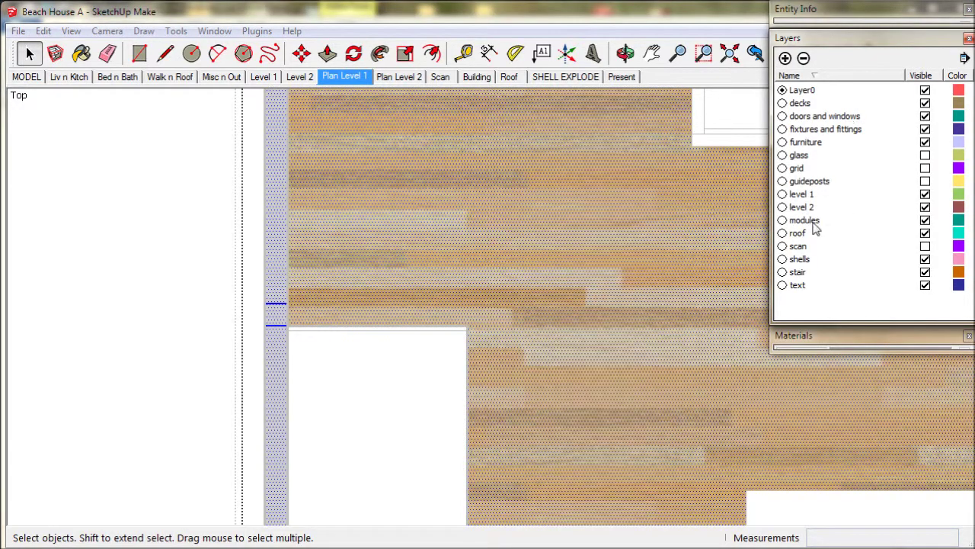
pyautogui.click(821, 131)
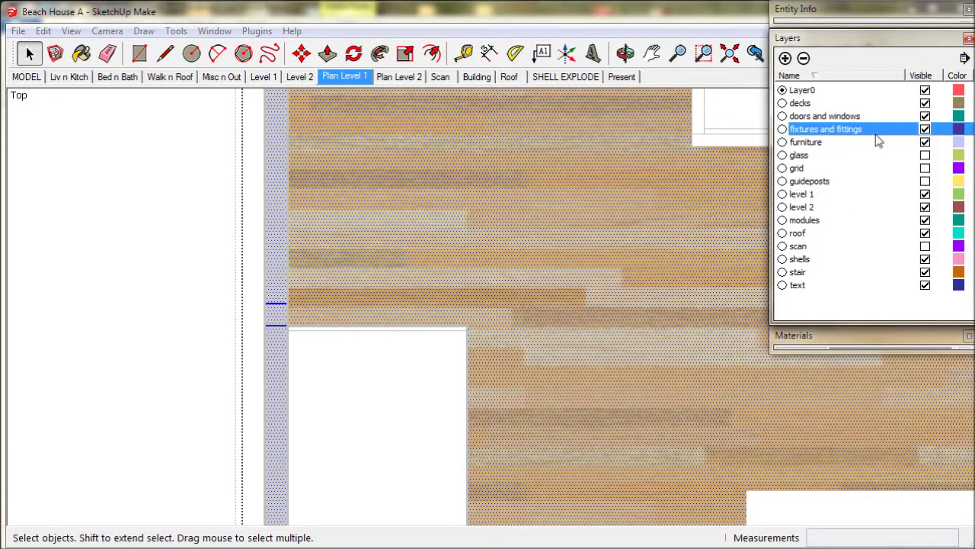
pyautogui.click(925, 130)
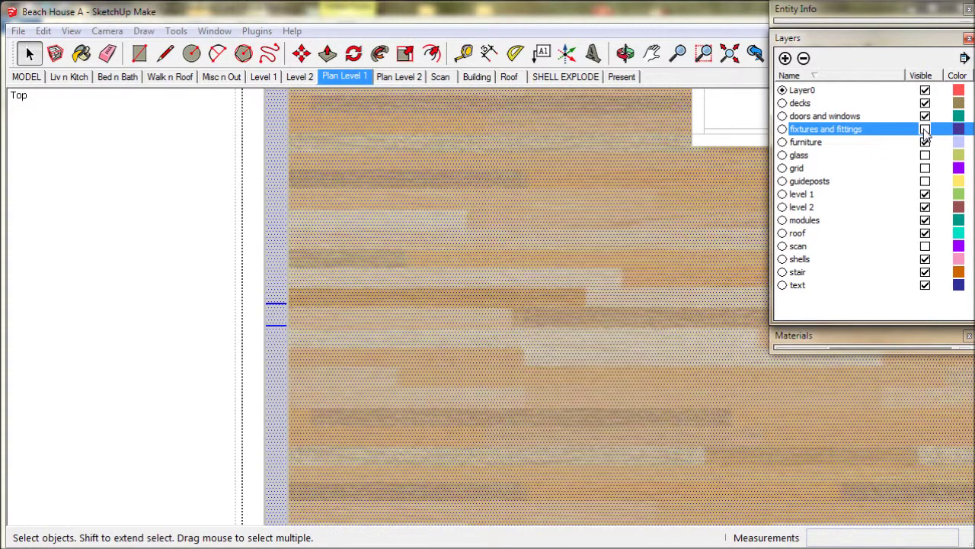
pyautogui.click(926, 142)
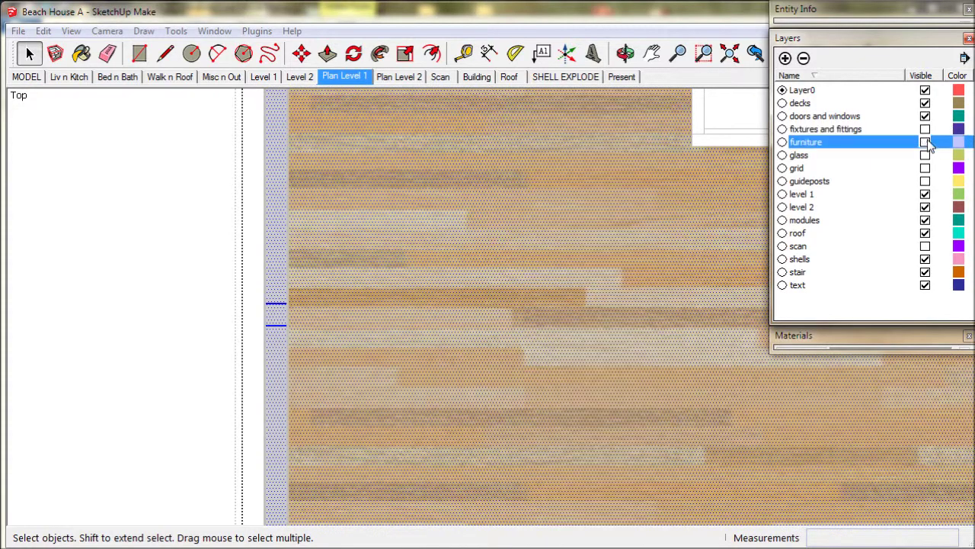
pyautogui.click(254, 303)
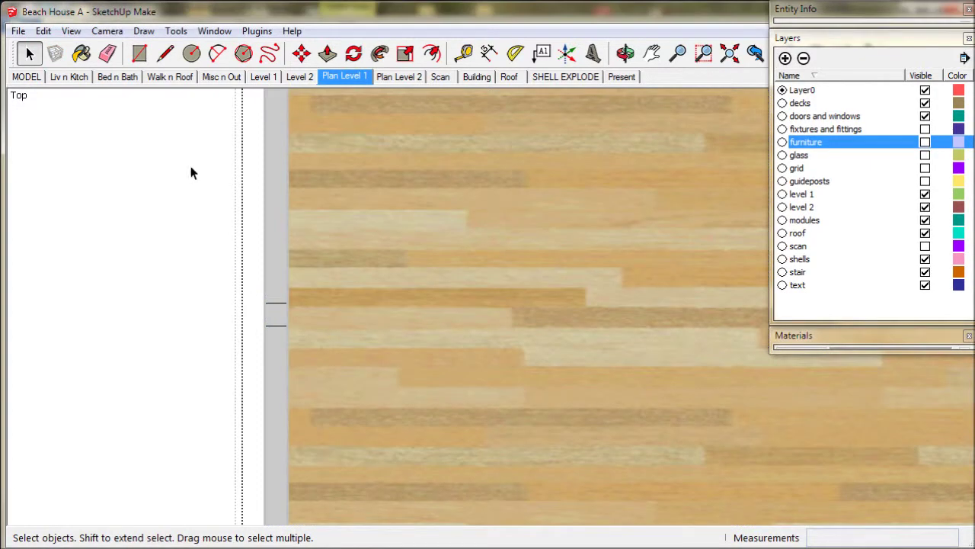
pyautogui.click(107, 52)
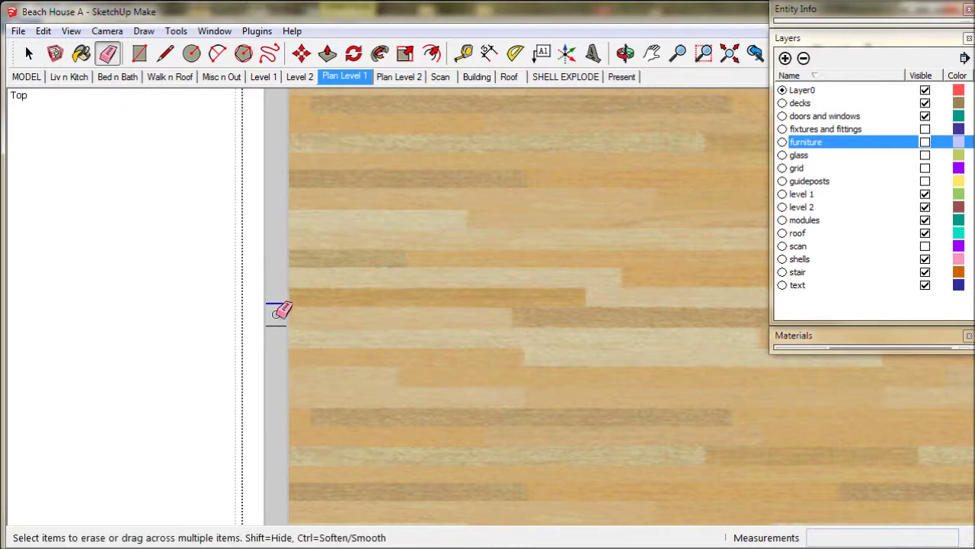
# Erase the junction lines on the wall strip beside the laundry, at both ends.
pyautogui.keyDown('shift'); pyautogui.moveTo(320, 348); pyautogui.dragTo(302, 207, button='middle'); pyautogui.keyUp('shift')
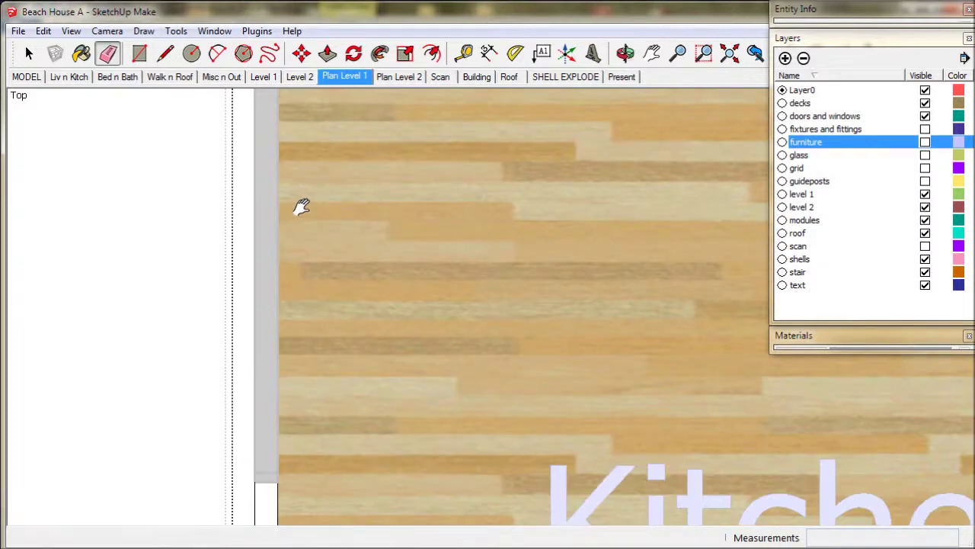
pyautogui.keyDown('shift'); pyautogui.moveTo(335, 370); pyautogui.dragTo(303, 156, button='middle'); pyautogui.keyUp('shift')
pyautogui.keyDown('shift'); pyautogui.moveTo(277, 450); pyautogui.dragTo(268, 264, button='middle'); pyautogui.keyUp('shift')
pyautogui.keyDown('shift'); pyautogui.moveTo(607, 353); pyautogui.dragTo(343, 358, button='middle'); pyautogui.keyUp('shift')
pyautogui.scroll(2, 341, 377)
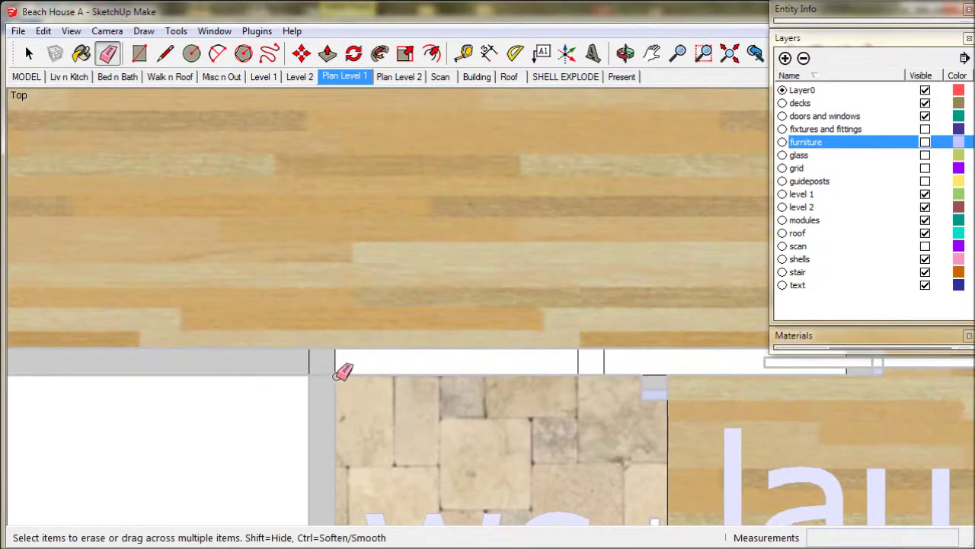
pyautogui.scroll(2, 341, 372)
pyautogui.click(341, 355)
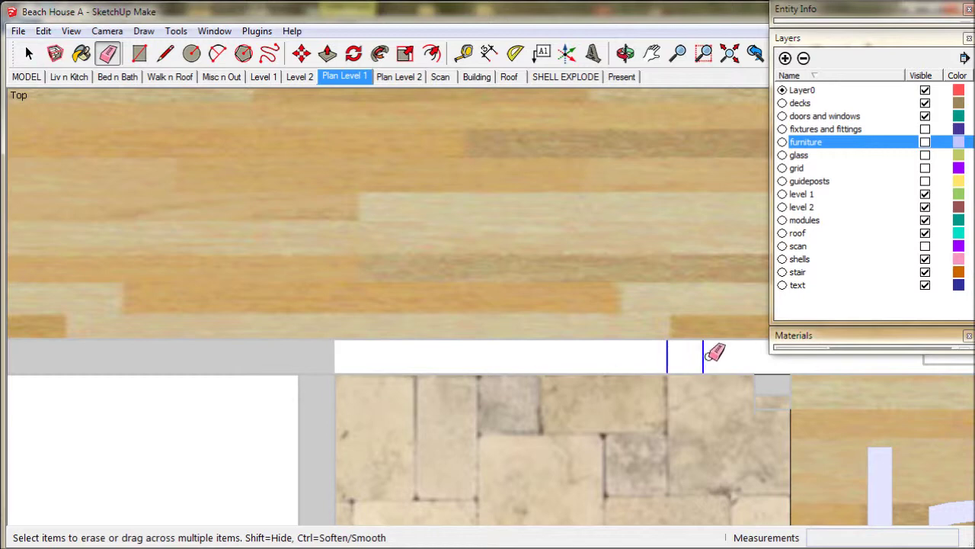
pyautogui.click(703, 355)
# Pan and zoom along the wall to reframe the remaining strip.
pyautogui.moveTo(701, 351)
pyautogui.keyDown('shift'); pyautogui.mouseDown(button='middle')
pyautogui.moveTo(402, 370)
pyautogui.moveTo(381, 362)
pyautogui.mouseUp(button='middle'); pyautogui.keyUp('shift')
pyautogui.scroll(2, 747, 355)
pyautogui.scroll(1, 739, 351)
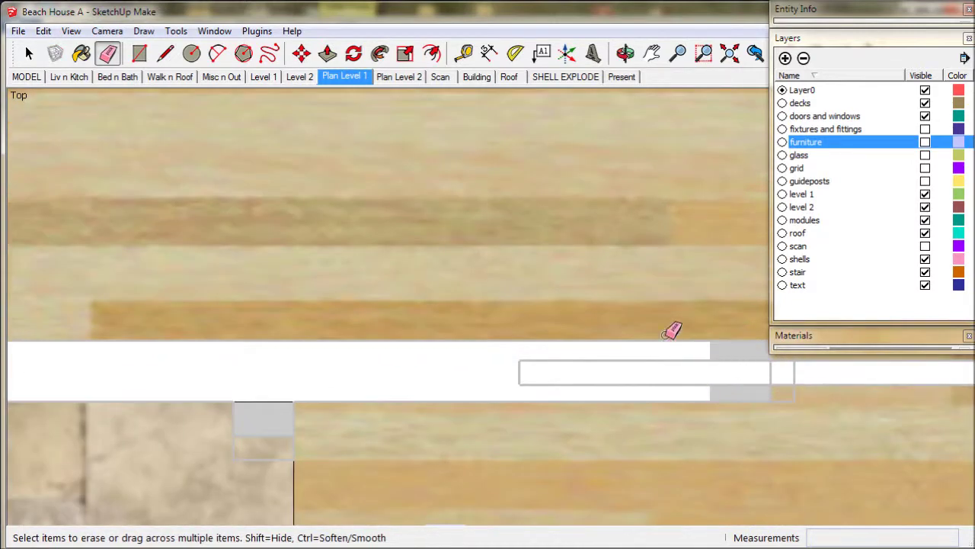
pyautogui.scroll(-1, 665, 323)
pyautogui.scroll(-1, 666, 323)
pyautogui.scroll(2, 668, 323)
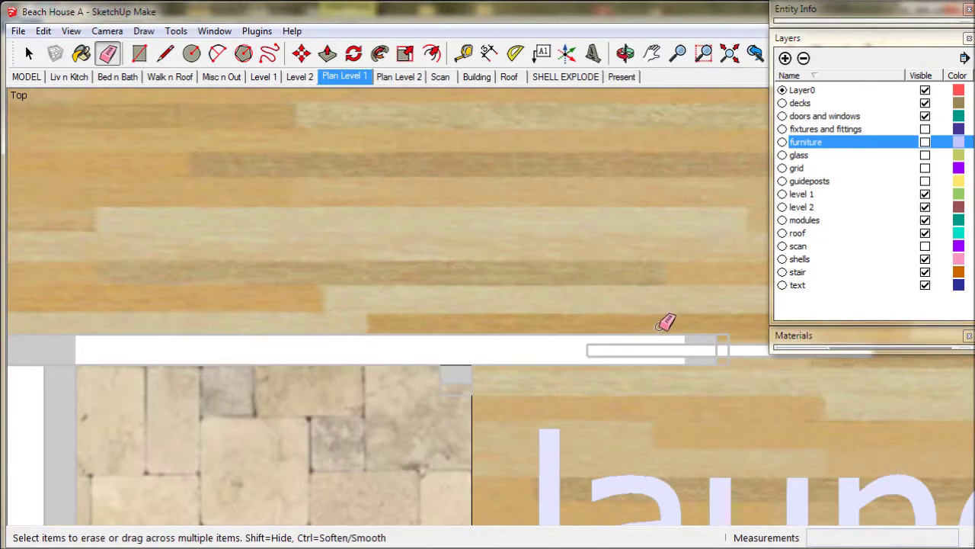
pyautogui.keyDown('shift'); pyautogui.moveTo(443, 329); pyautogui.dragTo(454, 338, button='middle'); pyautogui.keyUp('shift')
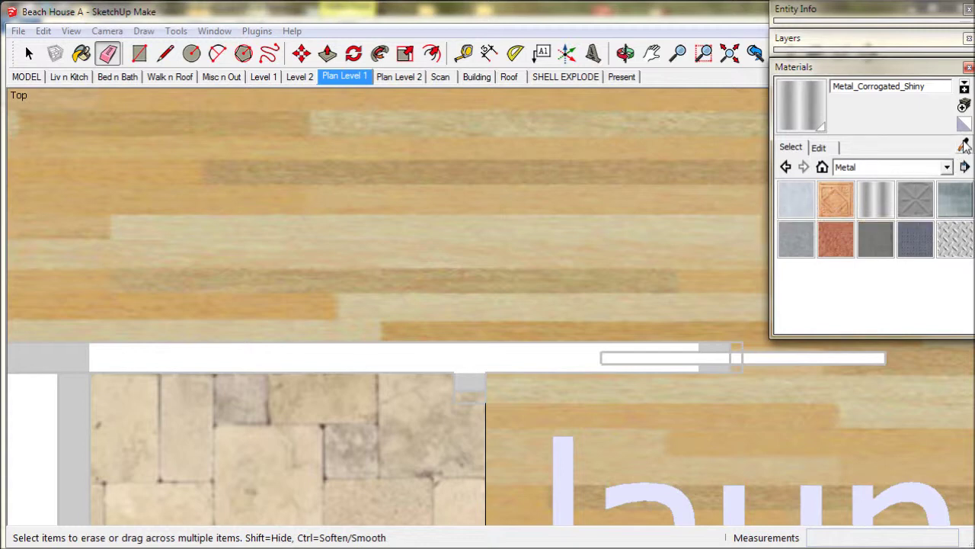
# Sample LightGray from the wall strip and paint the white strip segment with it.
pyautogui.click(966, 146)
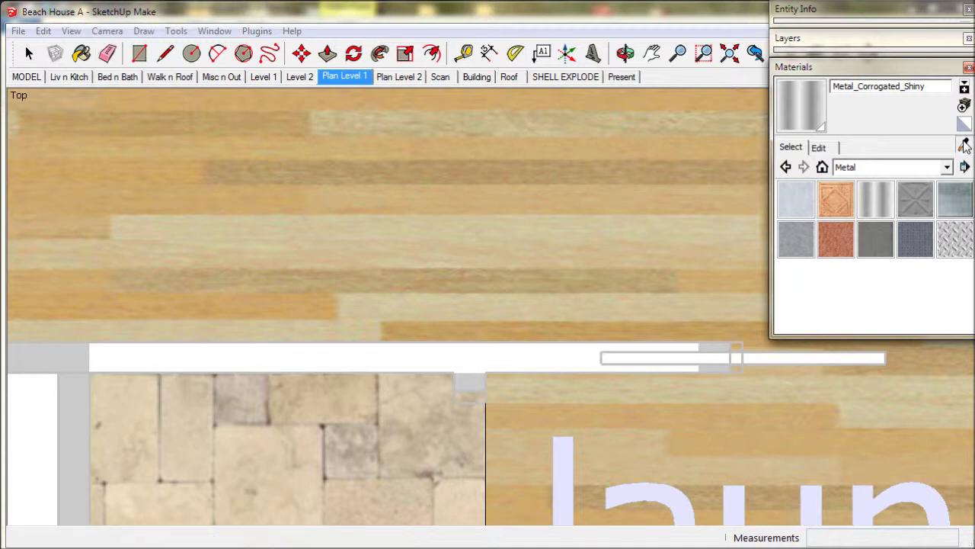
pyautogui.click(962, 148)
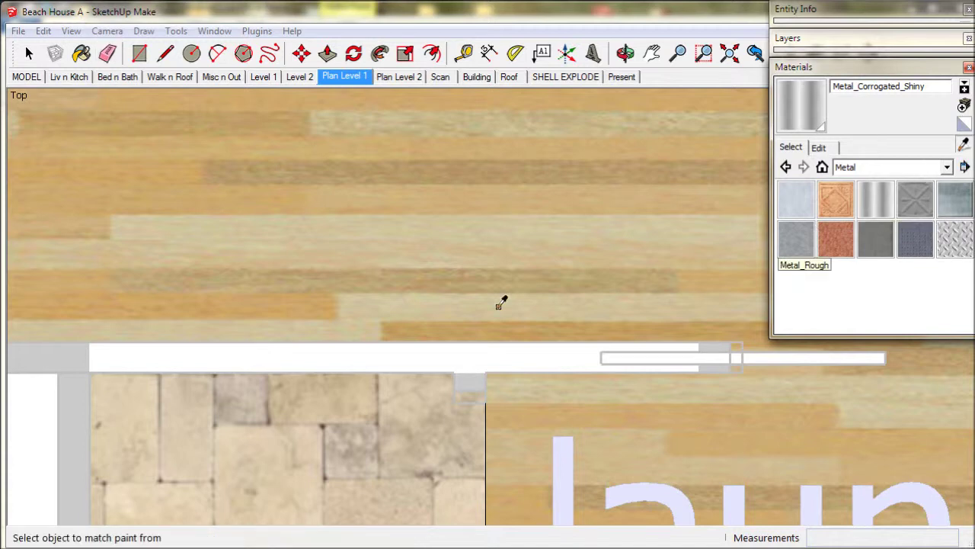
pyautogui.click(73, 355)
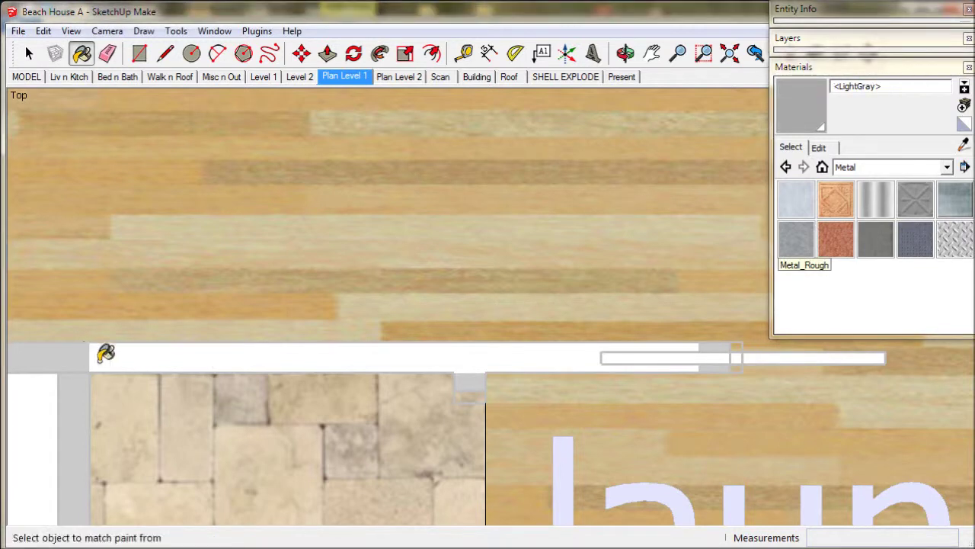
pyautogui.click(111, 357)
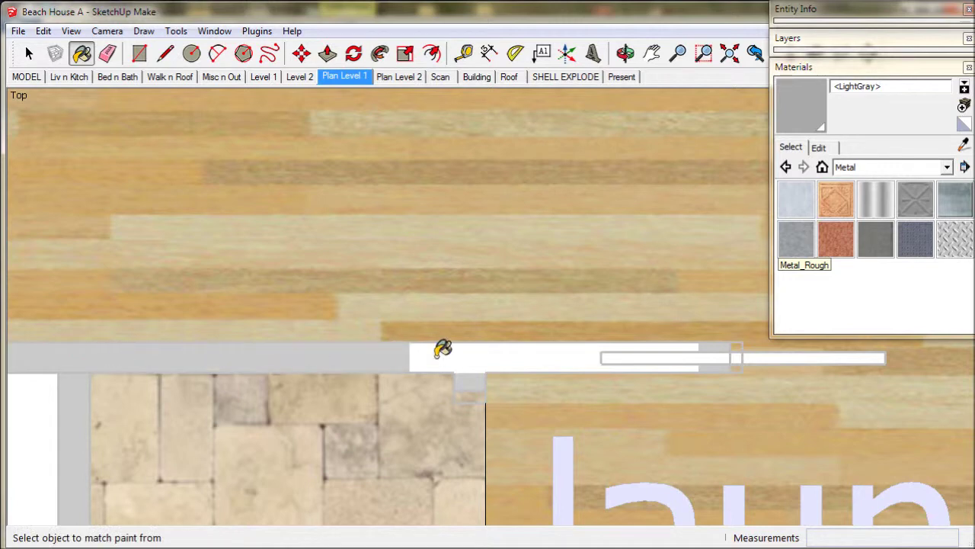
pyautogui.click(442, 349)
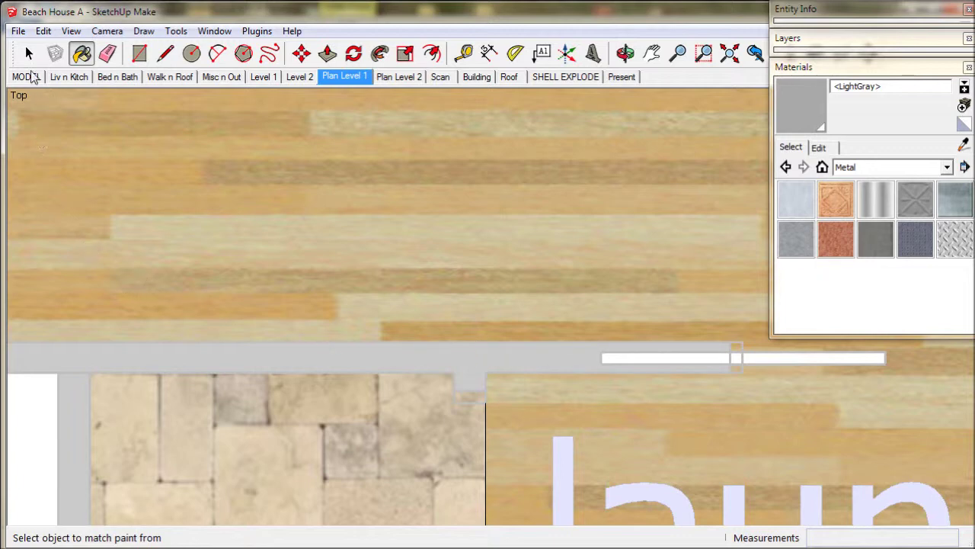
pyautogui.click(29, 53)
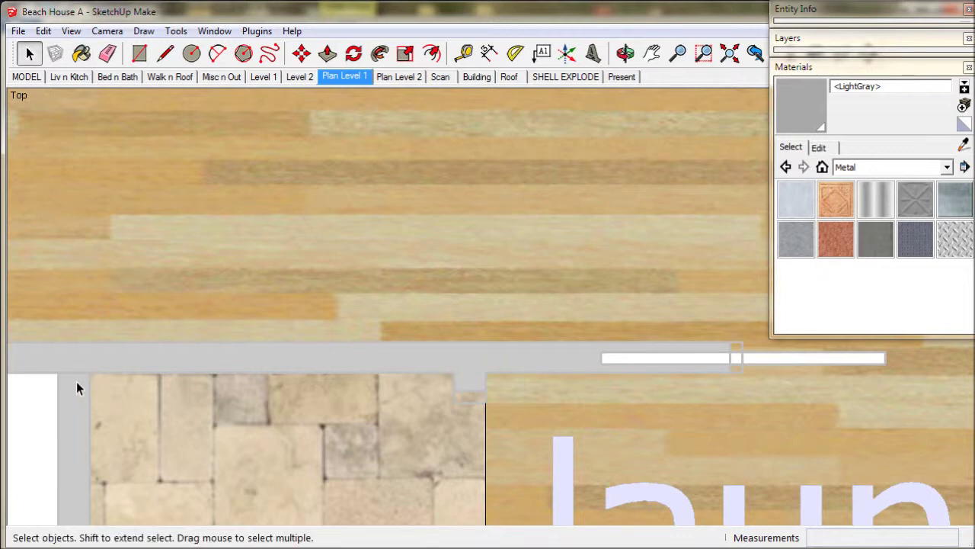
pyautogui.keyDown('shift'); pyautogui.moveTo(76, 389); pyautogui.dragTo(219, 391, button='middle'); pyautogui.keyUp('shift')
# Return to the previous view and frame the full wc and laundry rooms.
pyautogui.scroll(1, 218, 375)
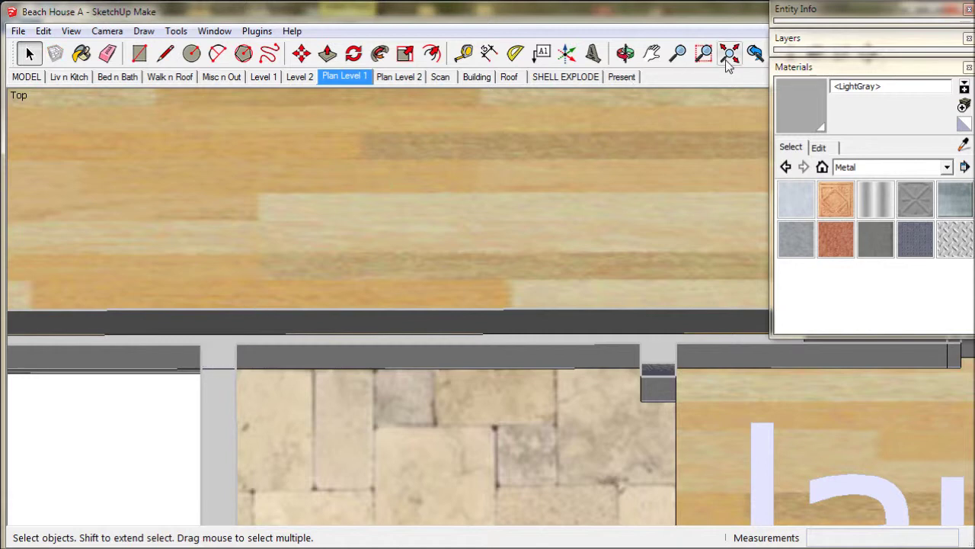
pyautogui.click(753, 55)
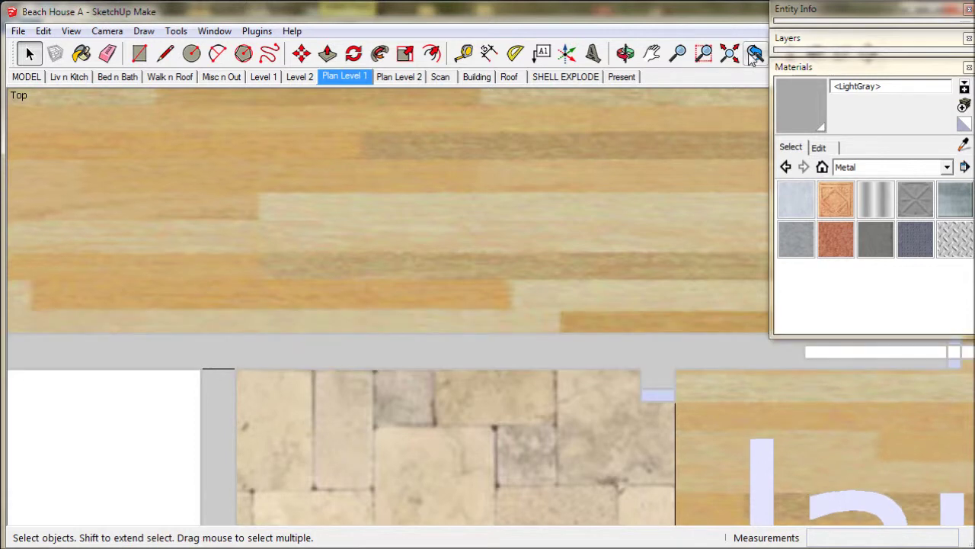
pyautogui.keyDown('shift'); pyautogui.moveTo(597, 293); pyautogui.dragTo(254, 273, button='middle'); pyautogui.keyUp('shift')
pyautogui.scroll(-5, 258, 270)
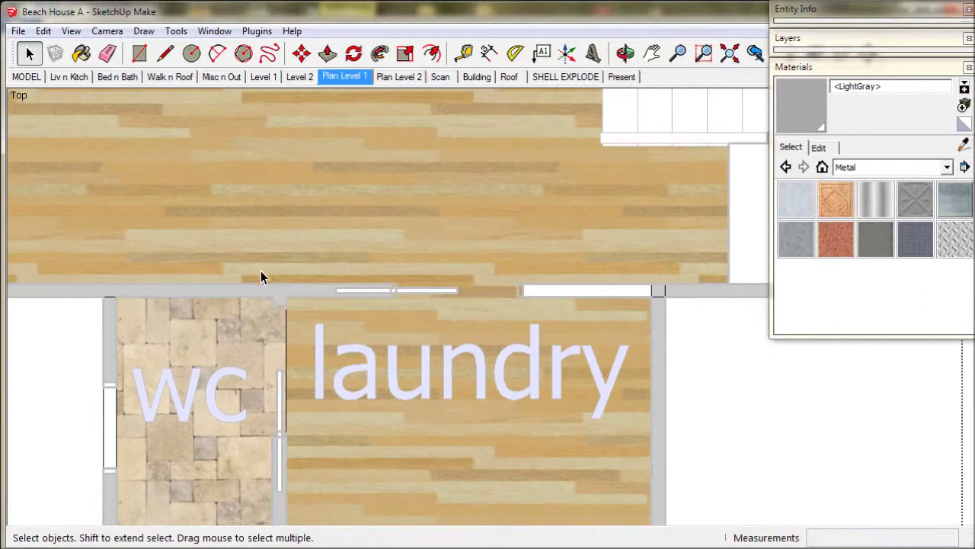
pyautogui.keyDown('shift'); pyautogui.moveTo(294, 355); pyautogui.dragTo(311, 244, button='middle'); pyautogui.keyUp('shift')
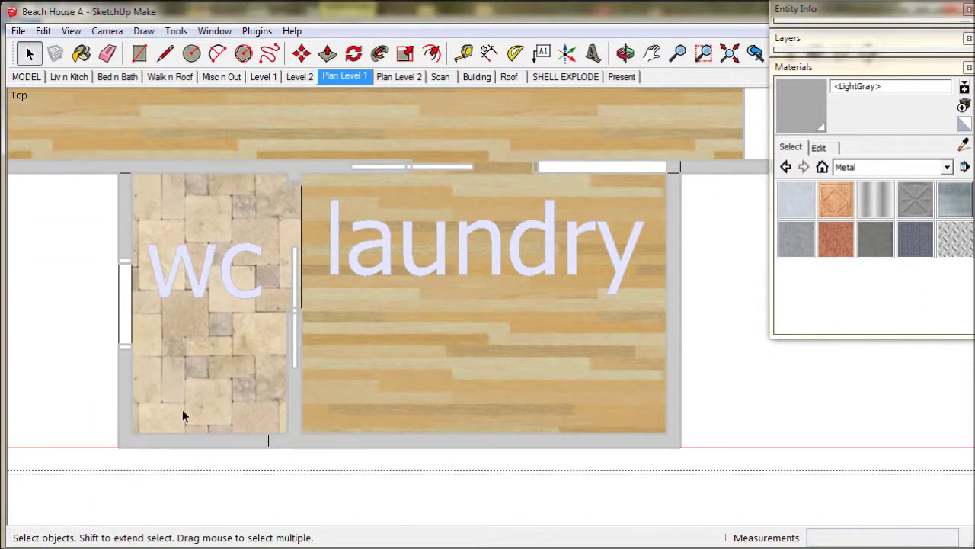
# Switch to the Plan Level 2 scene and zoom into the top-left bedroom corner.
pyautogui.press('pagedown')
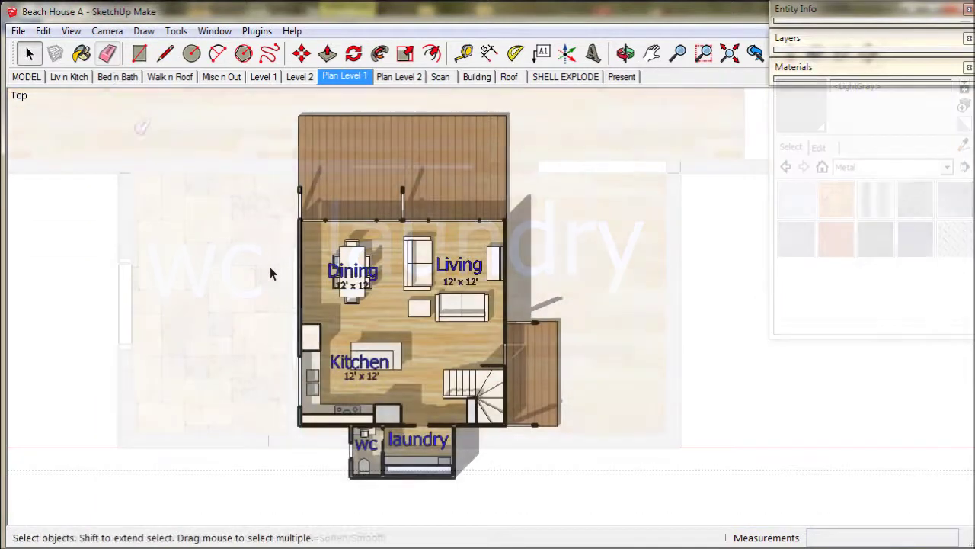
pyautogui.scroll(8, 328, 205)
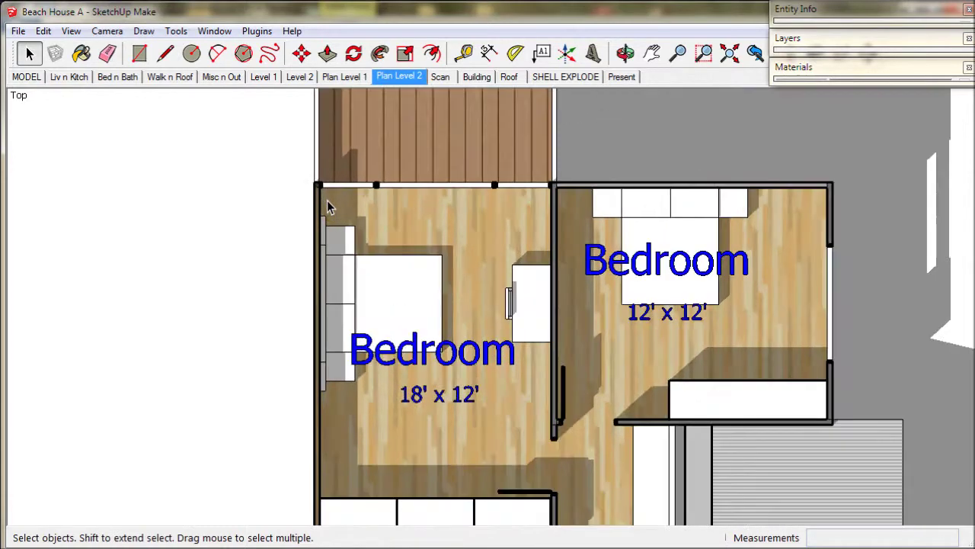
pyautogui.scroll(2, 327, 201)
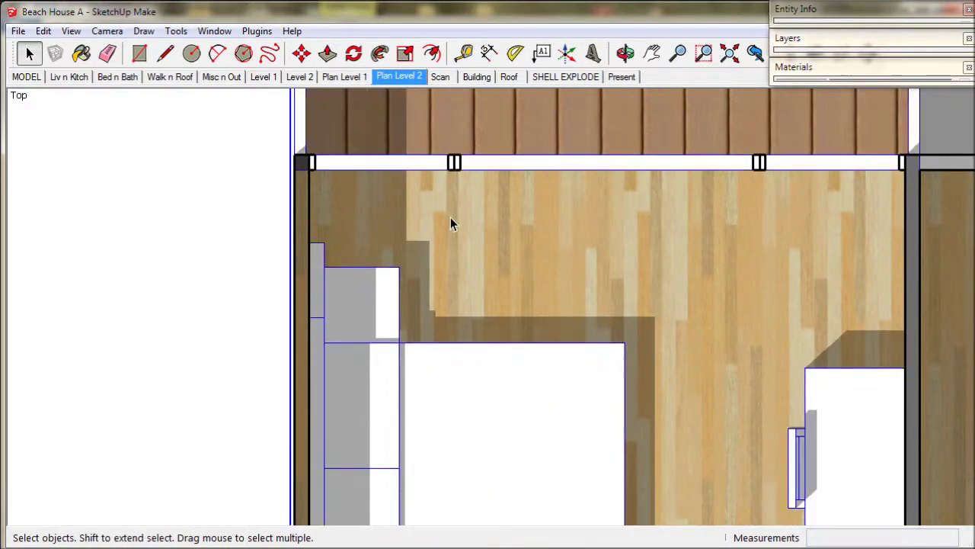
# Select the left wall strip face and reverse its faces.
pyautogui.click(450, 217)
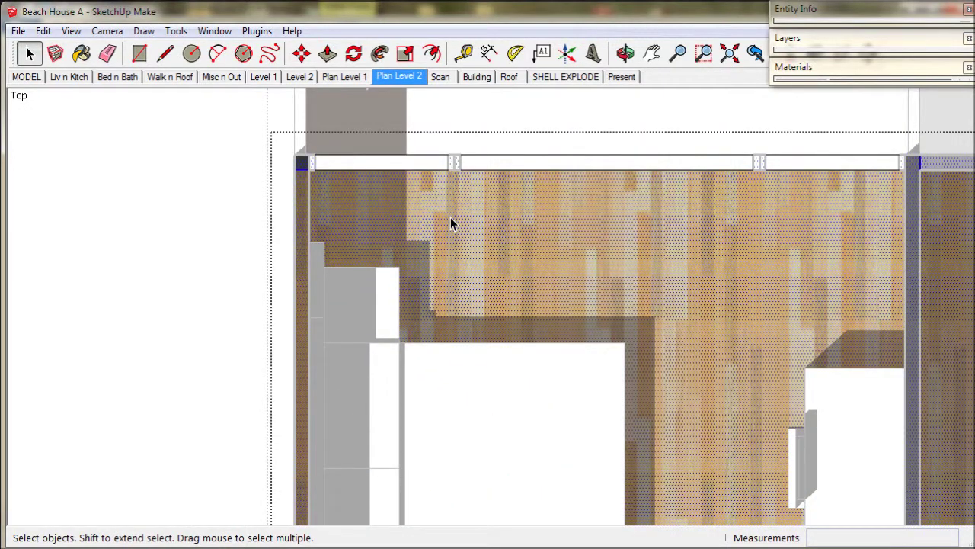
pyautogui.keyDown('shift'); pyautogui.click(305, 198); pyautogui.keyUp('shift')
pyautogui.click(304, 197)
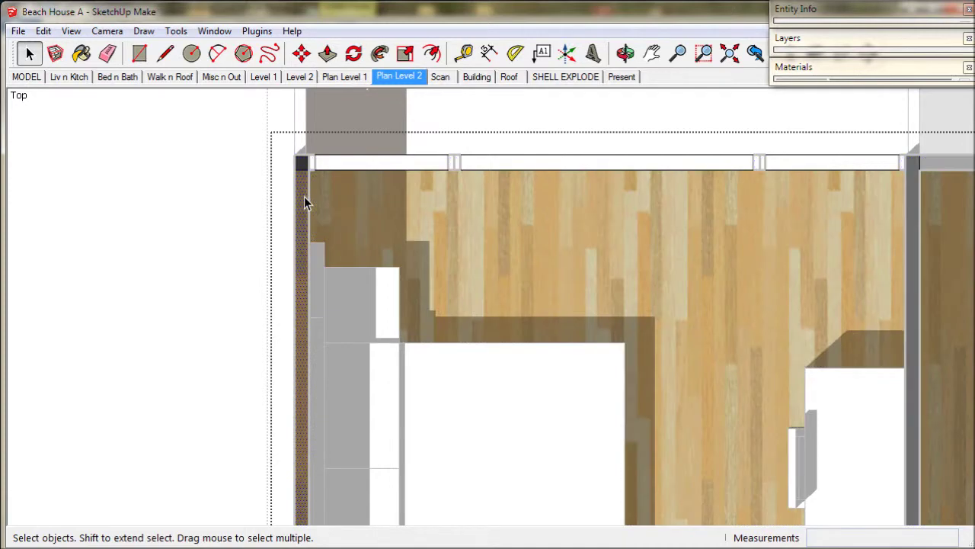
pyautogui.click(800, 11)
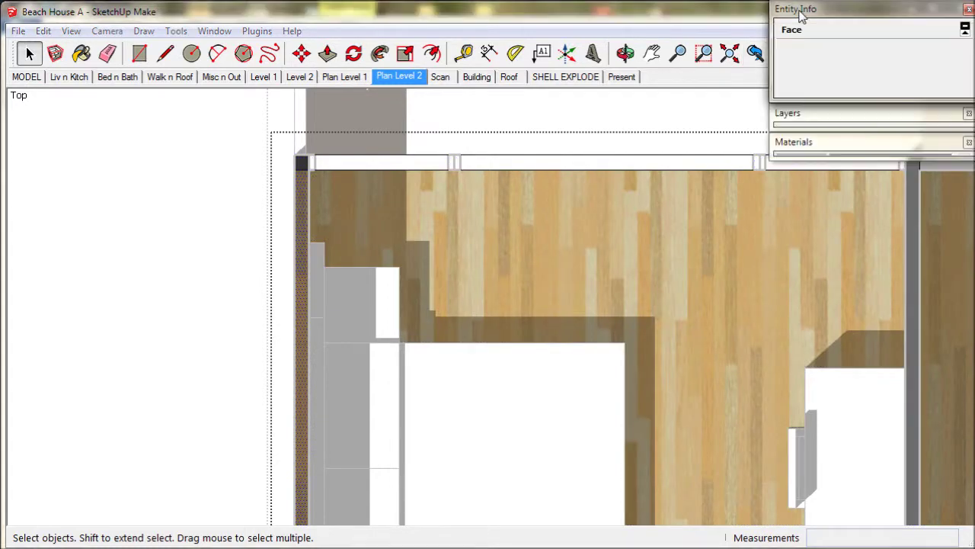
pyautogui.rightClick(305, 226)
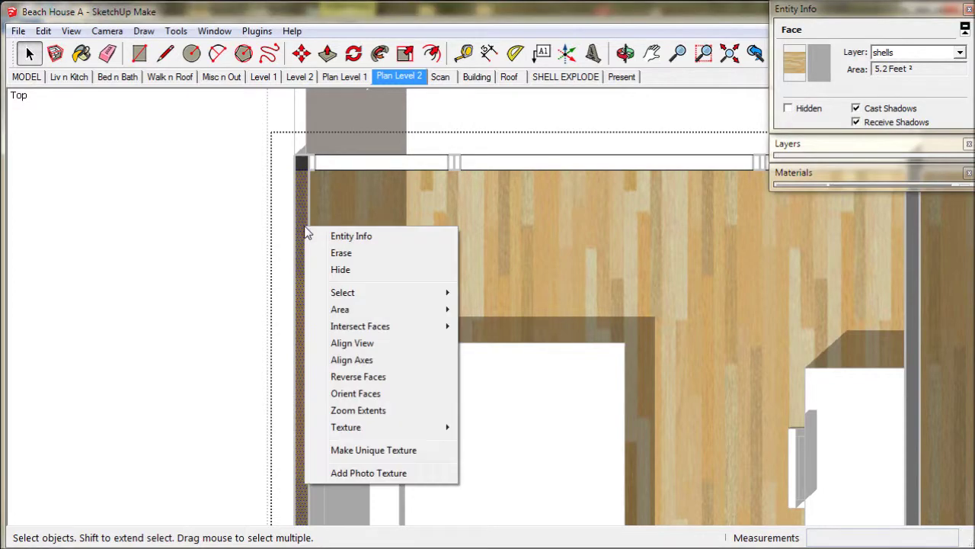
pyautogui.click(341, 379)
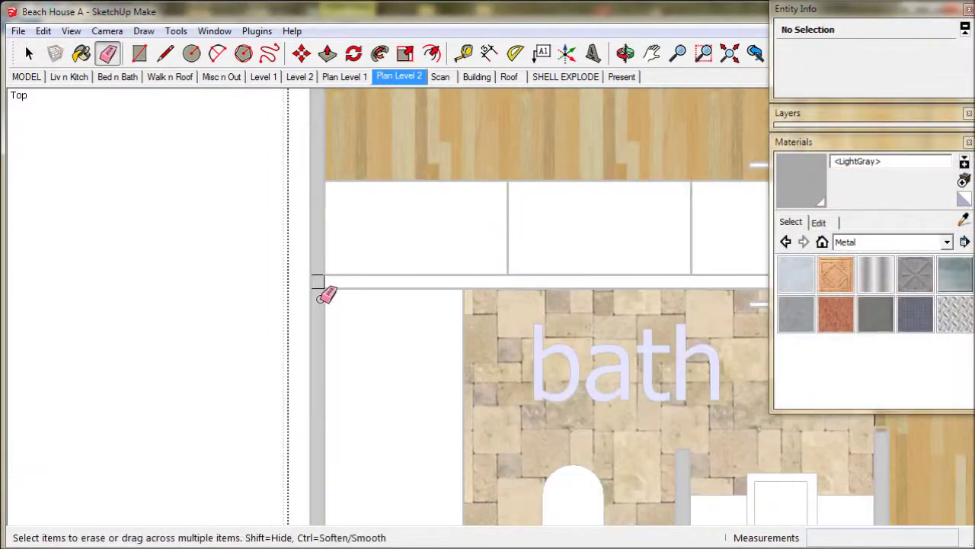
pyautogui.scroll(3, 316, 294)
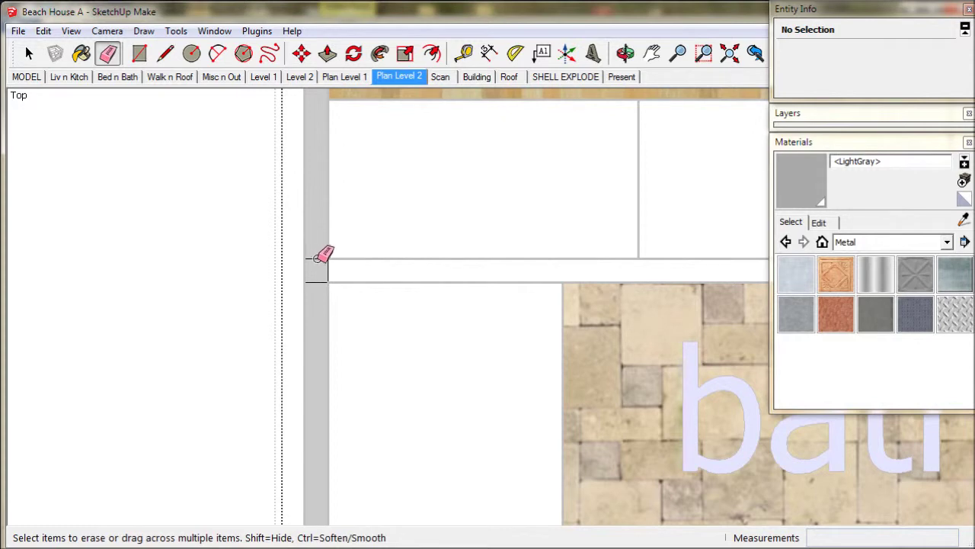
# Erase the two junction lines across the grey wall and paint the white strip light grey.
pyautogui.moveTo(316, 254); pyautogui.dragTo(316, 291)
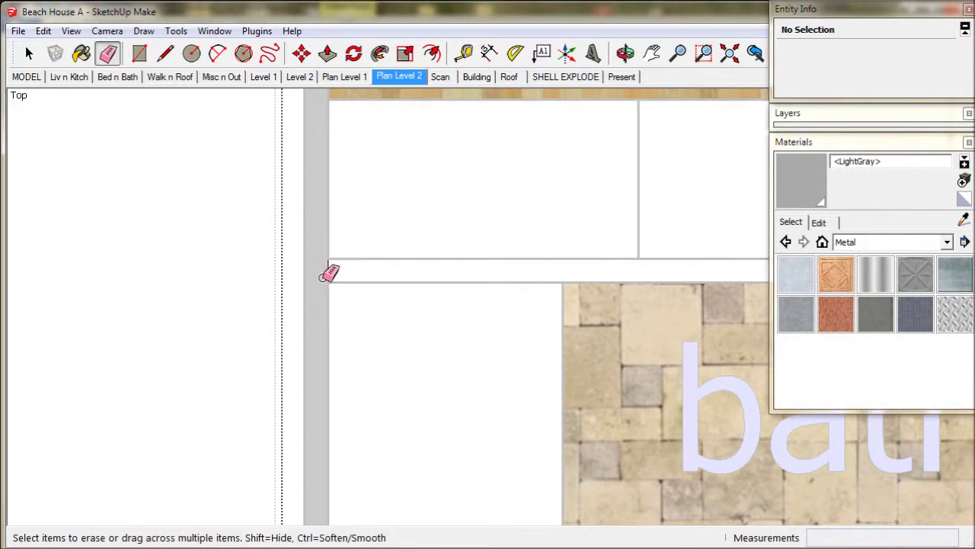
pyautogui.click(797, 187)
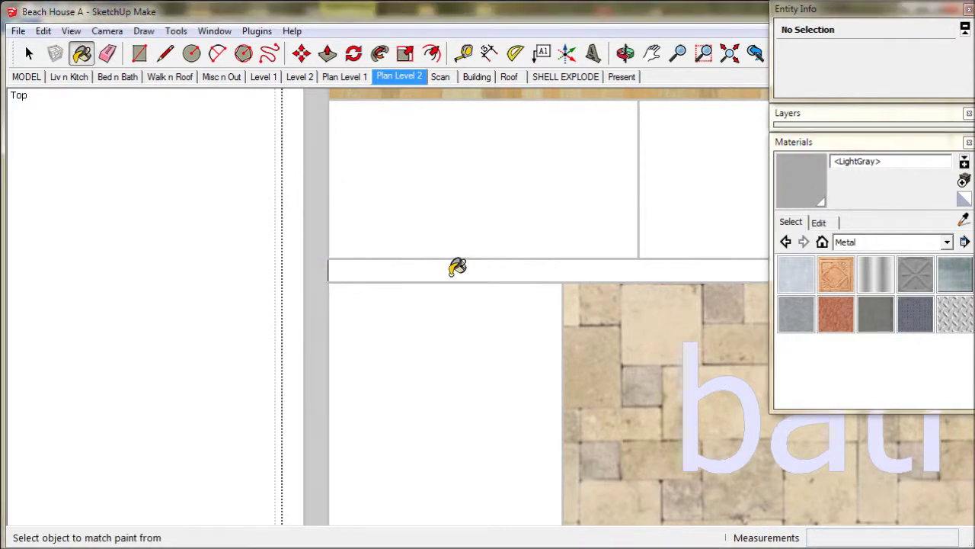
pyautogui.click(457, 267)
pyautogui.press('e')
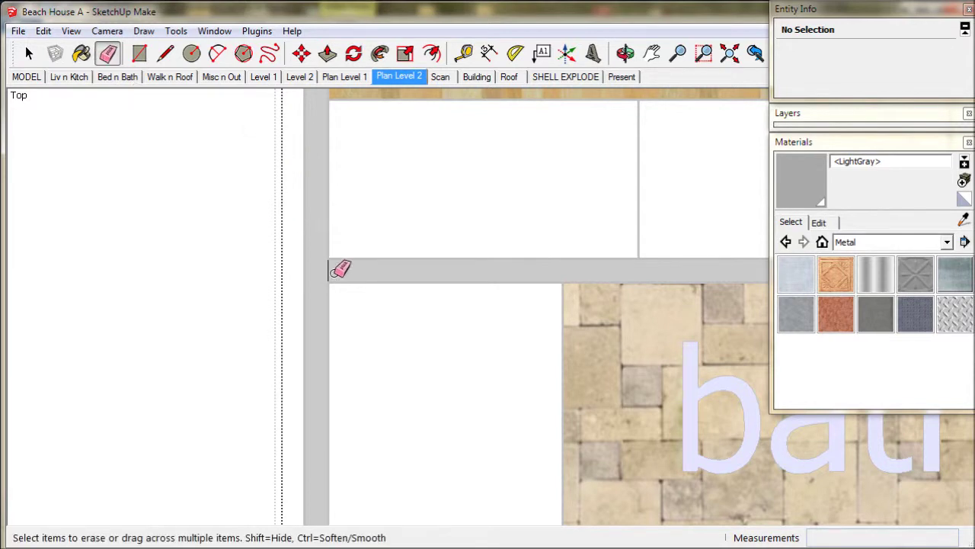
# Return to the full Plan Level 2 scene view.
pyautogui.scroll(4, 211, 392)
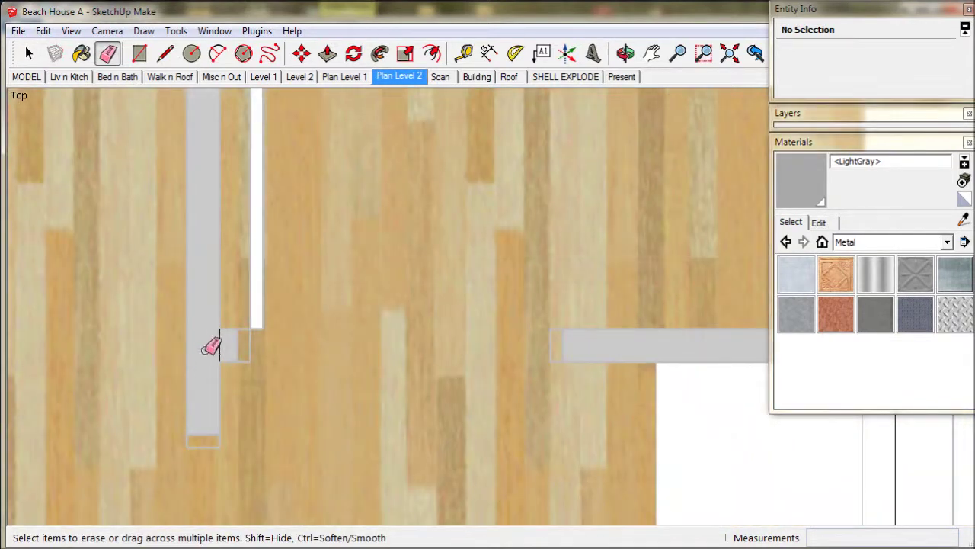
pyautogui.scroll(-1, 228, 345)
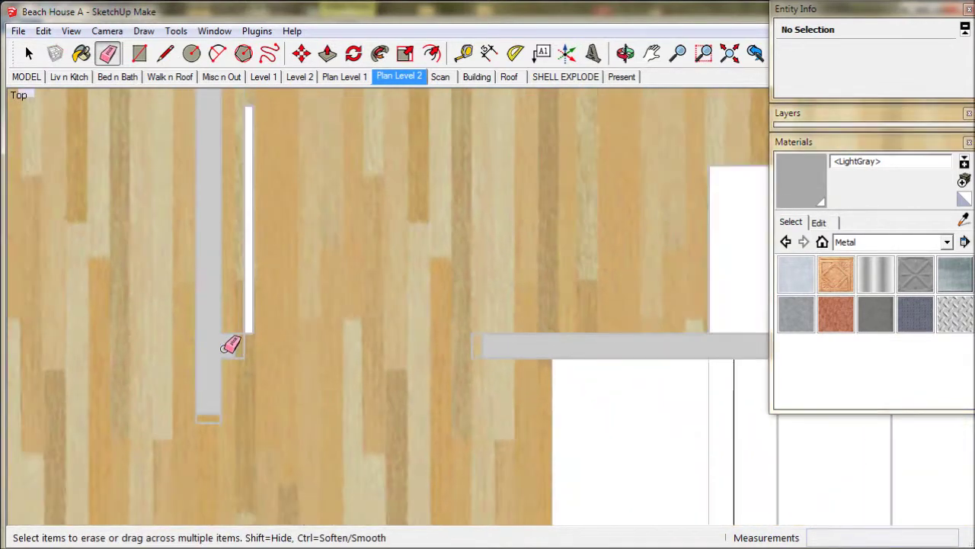
pyautogui.scroll(-3, 229, 346)
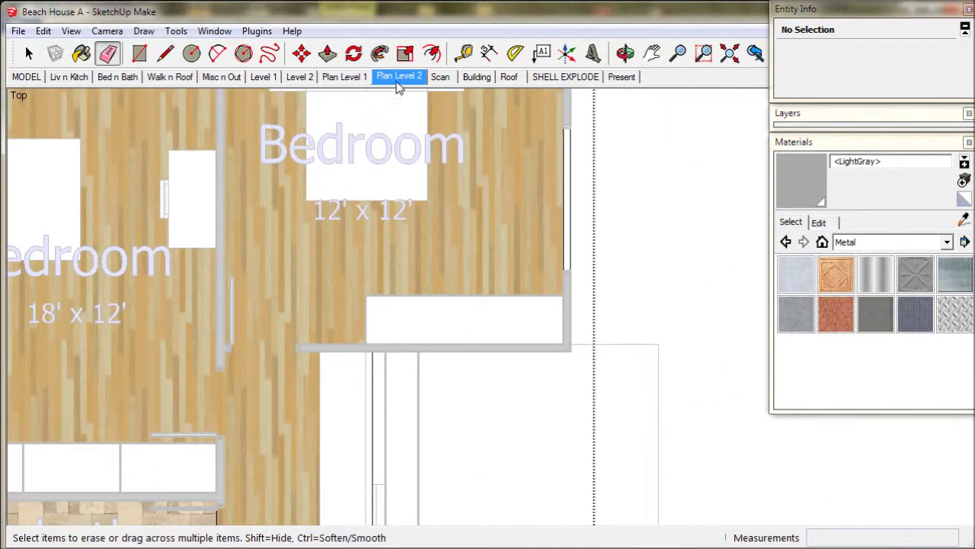
pyautogui.click(397, 79)
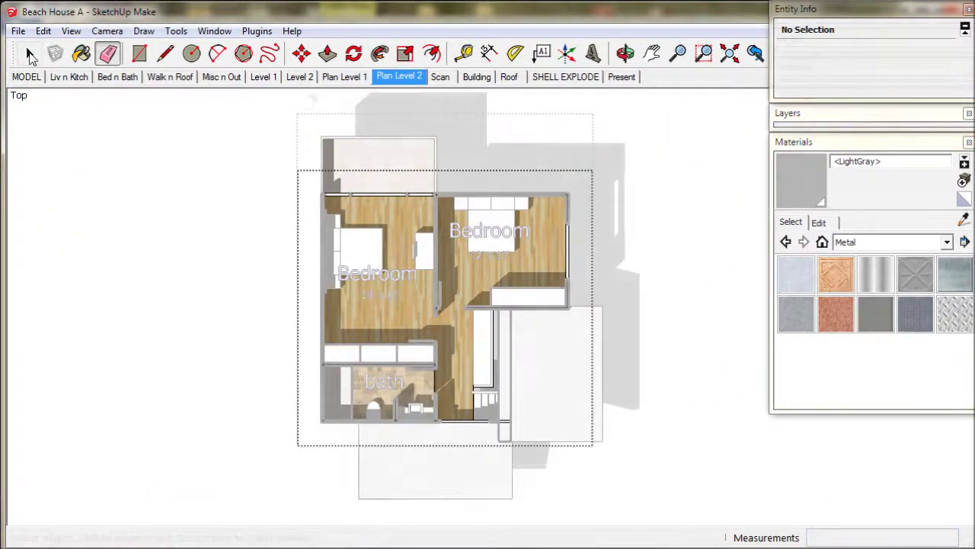
pyautogui.click(31, 60)
# Inside the Level 2 plan group, move the Bedroom label, 12' x 12' text and bed 10 1/2" right.
pyautogui.scroll(2, 503, 258)
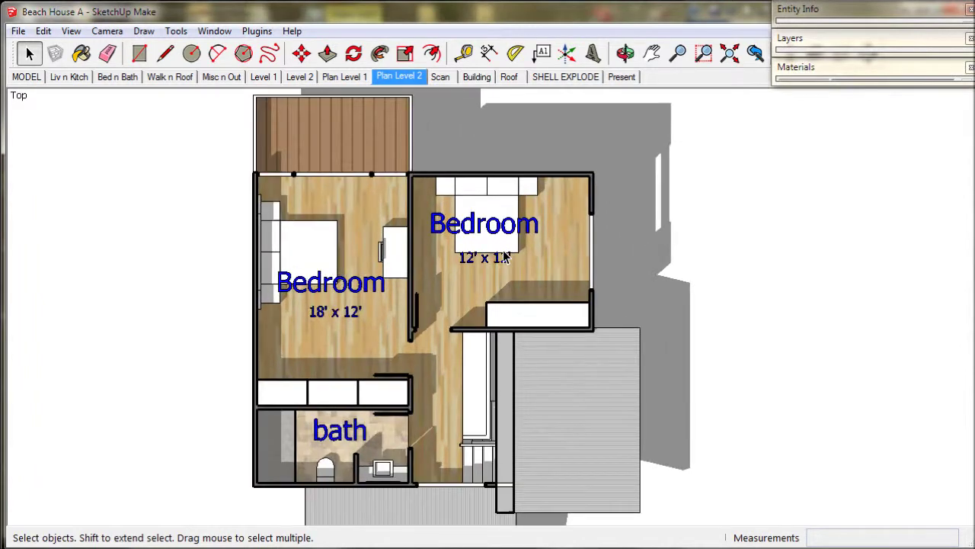
pyautogui.scroll(2, 503, 257)
pyautogui.click(518, 221)
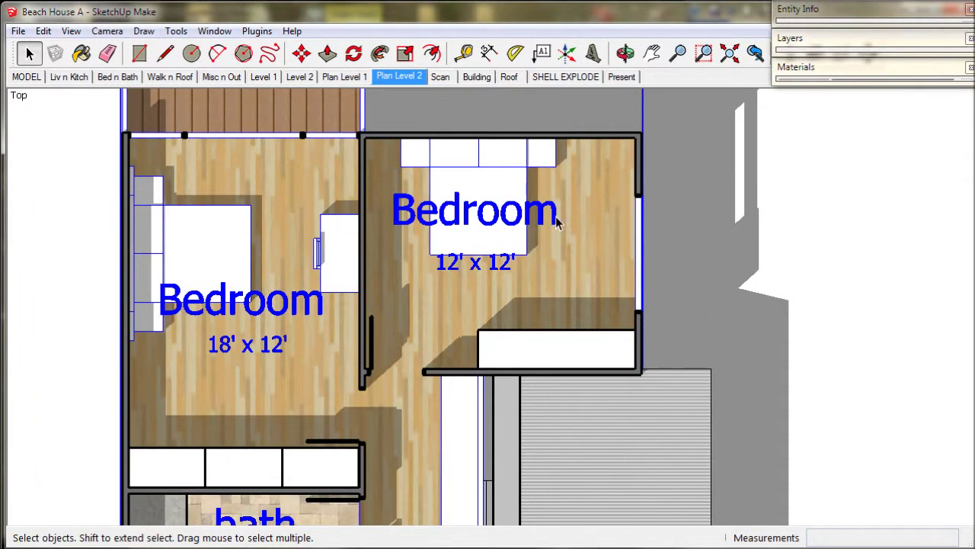
pyautogui.doubleClick(557, 221)
pyautogui.click(555, 220)
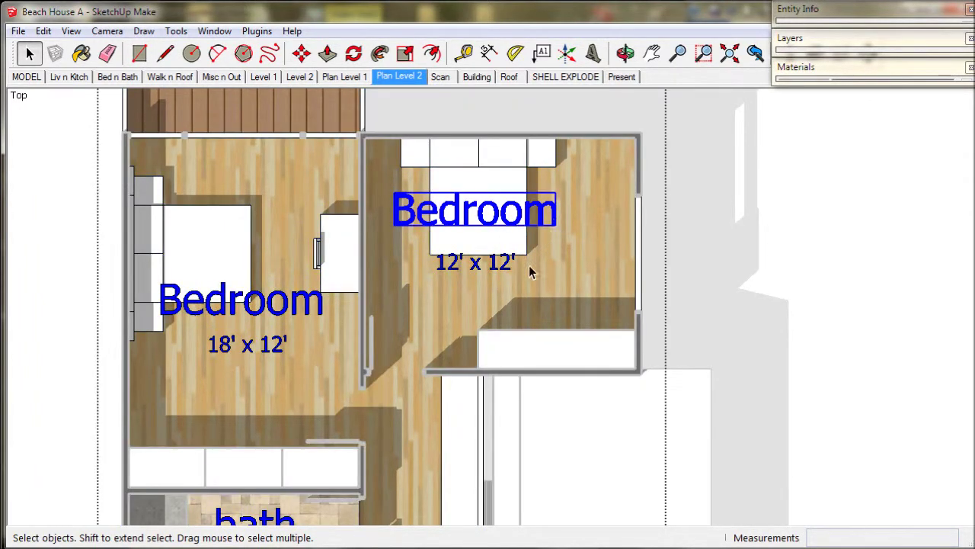
pyautogui.keyDown('shift'); pyautogui.click(506, 261); pyautogui.keyUp('shift')
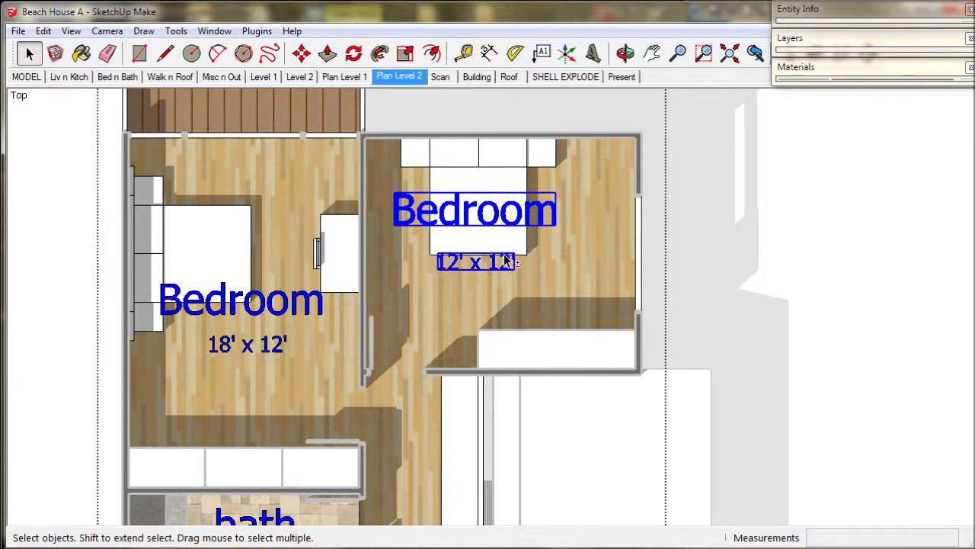
pyautogui.keyDown('shift'); pyautogui.click(501, 190); pyautogui.keyUp('shift')
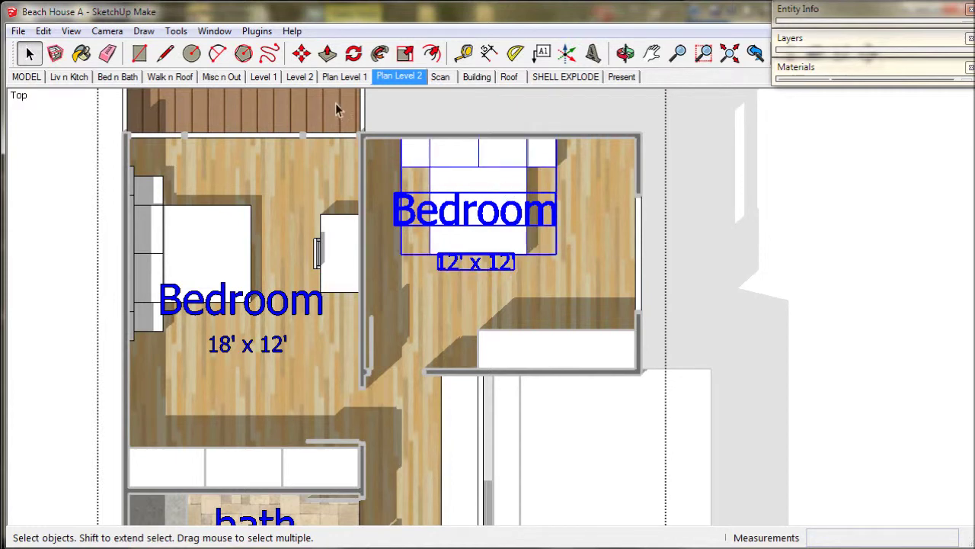
pyautogui.click(303, 54)
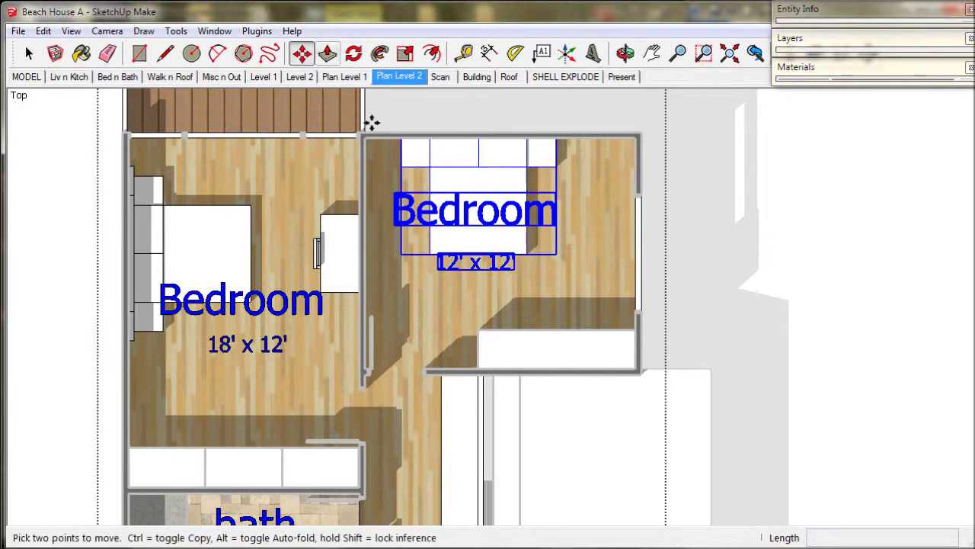
pyautogui.click(478, 139)
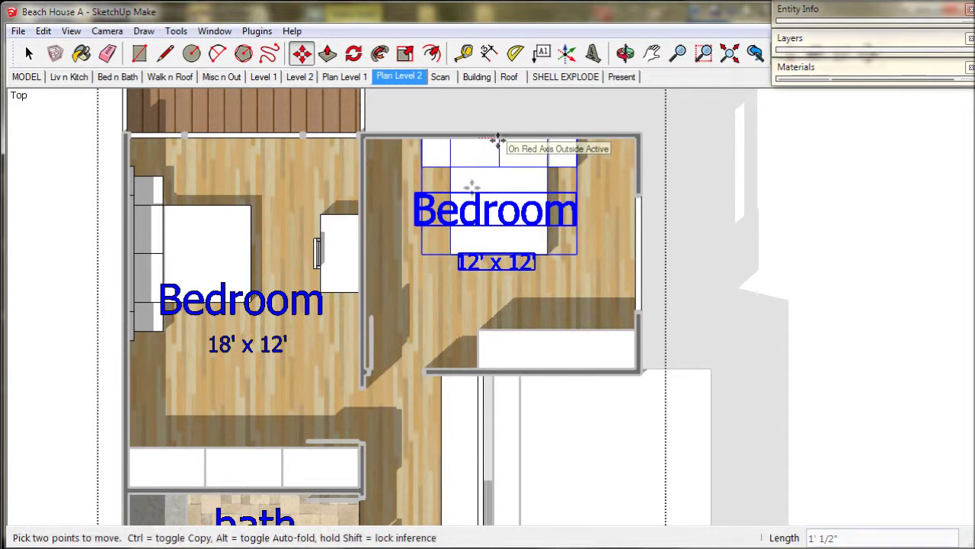
pyautogui.click(491, 242)
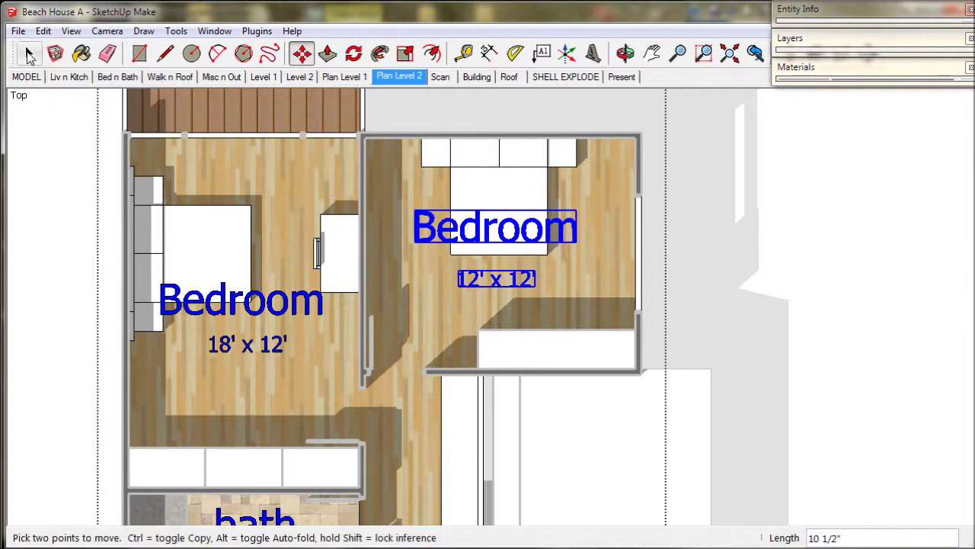
pyautogui.click(28, 53)
pyautogui.click(785, 187)
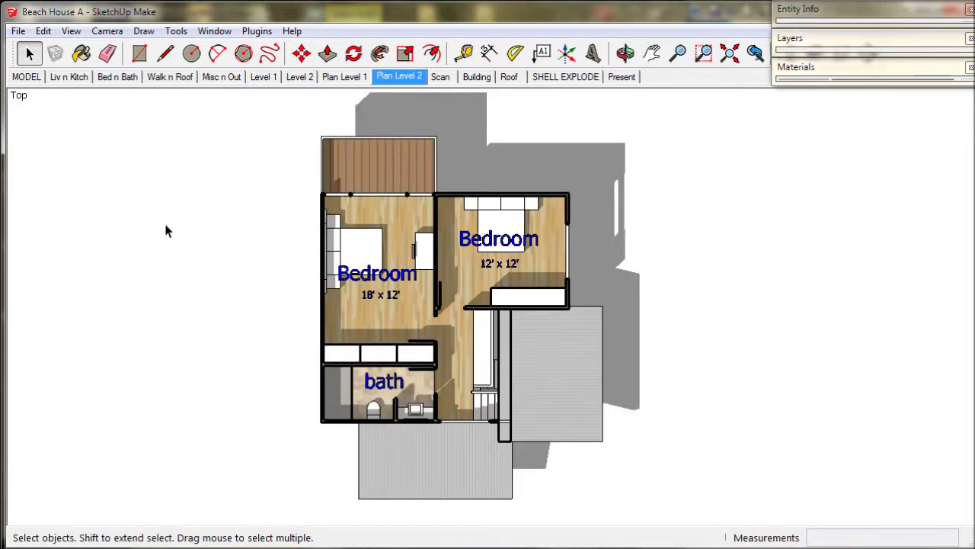
# Save the Beach House A model with File > Save.
pyautogui.click(19, 32)
pyautogui.click(34, 88)
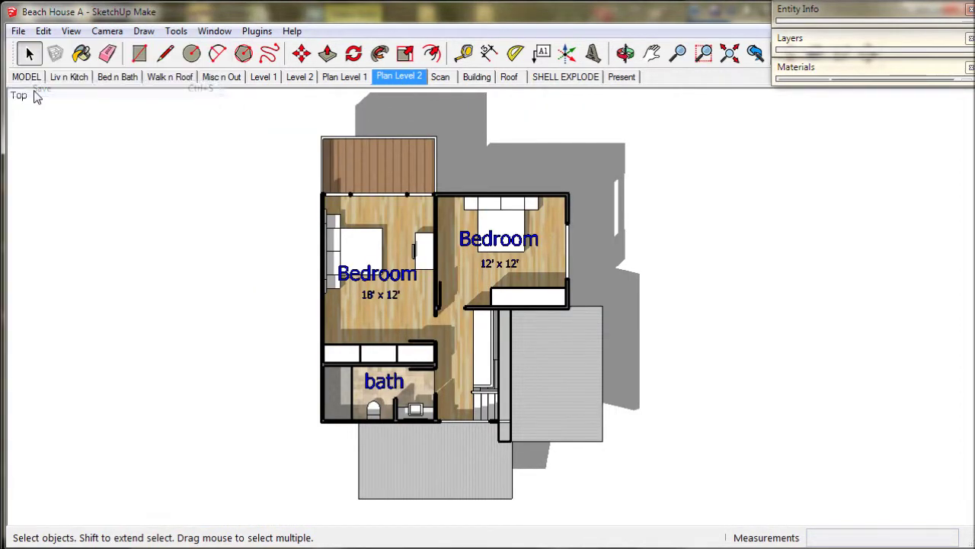